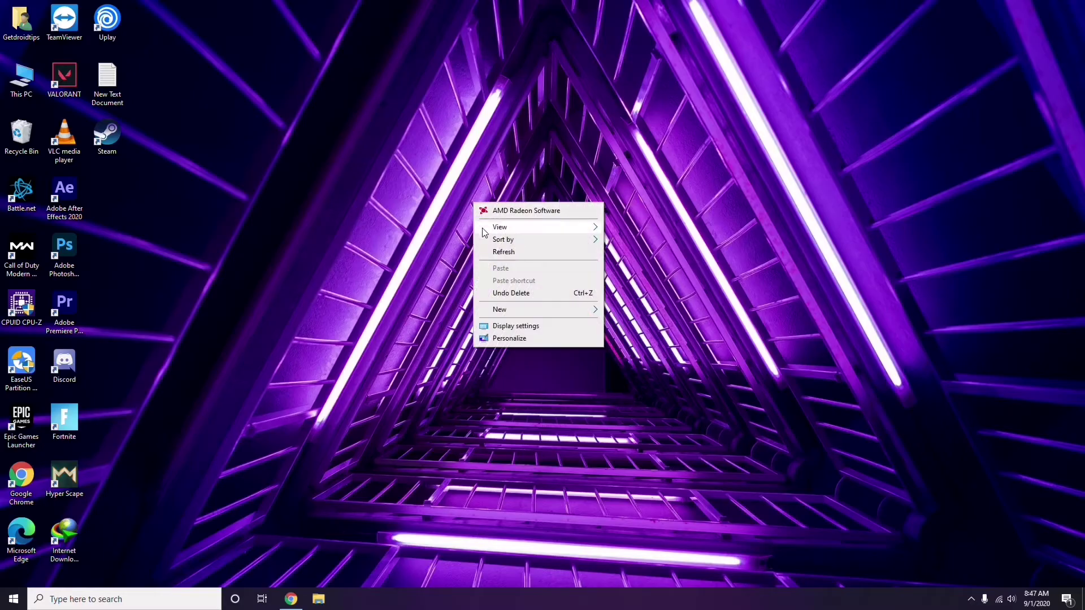
# Step: Refresh the desktop and bring up the This PC shortcut menu
pyautogui.click(502, 255)
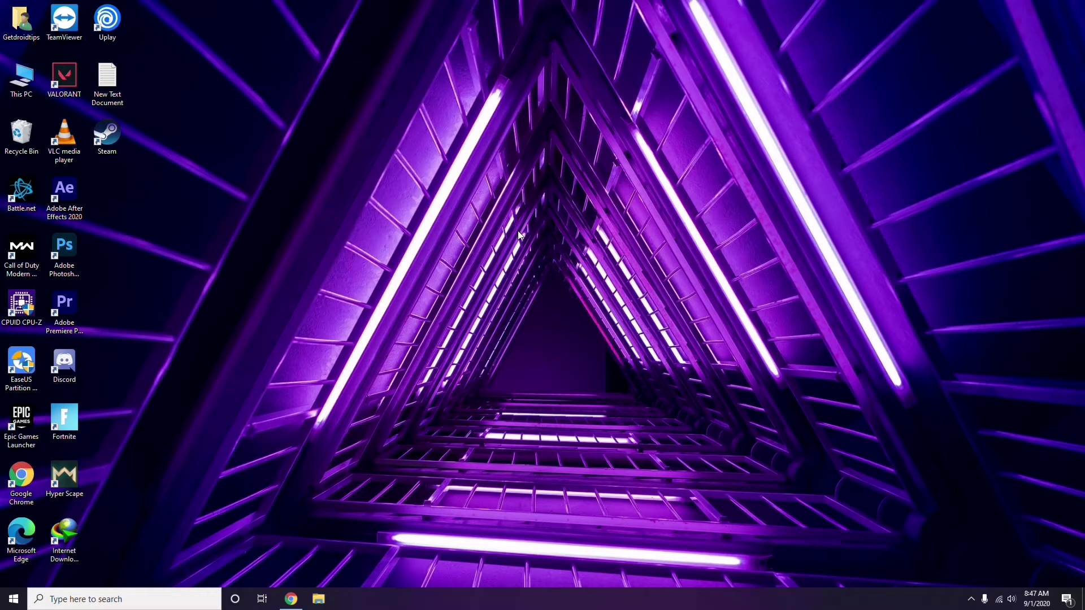
pyautogui.rightClick(411, 158)
pyautogui.click(438, 208)
pyautogui.rightClick(24, 95)
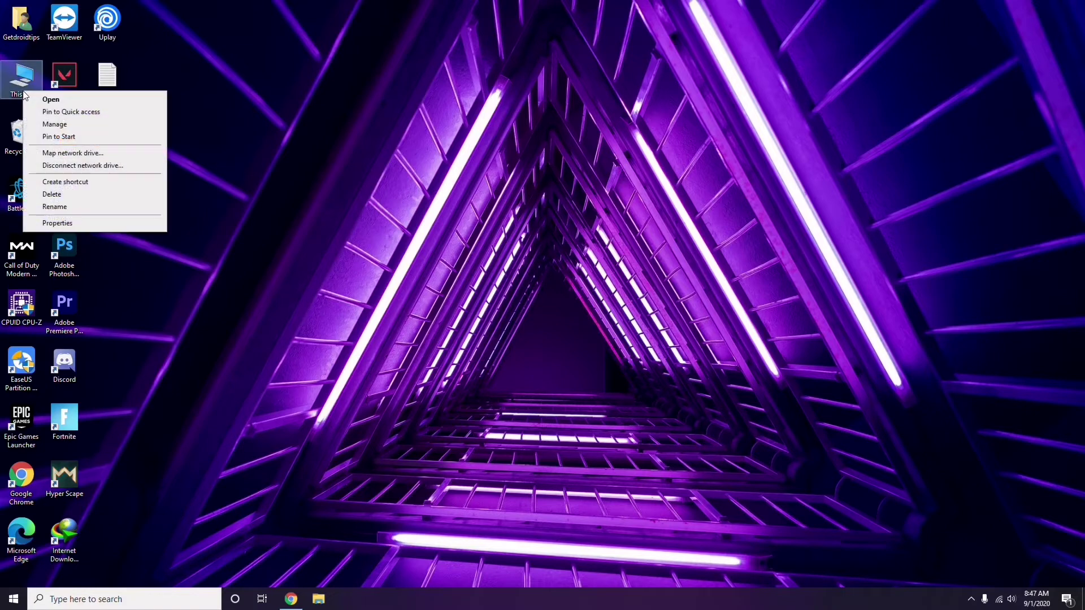
# Step: Open Computer Management for This PC, view the Device Manager list, then close it
pyautogui.click(58, 125)
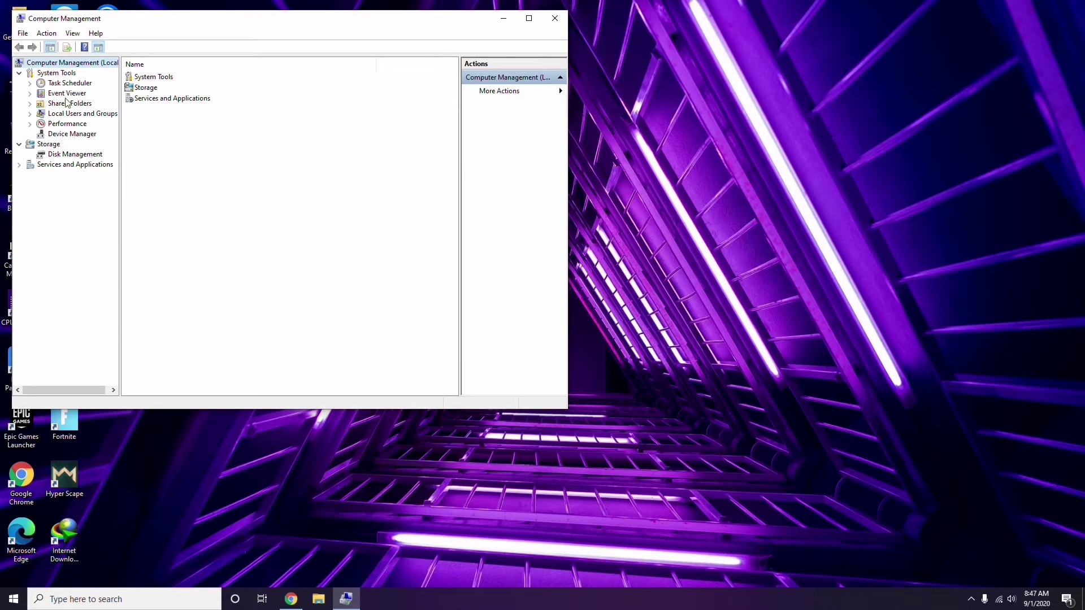
pyautogui.click(66, 133)
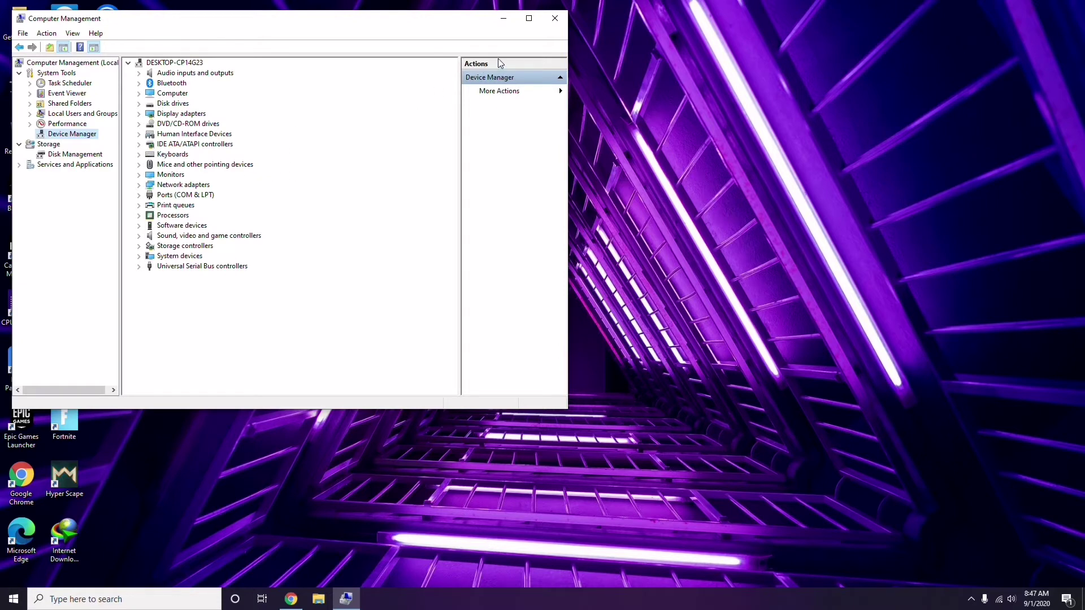
pyautogui.click(555, 18)
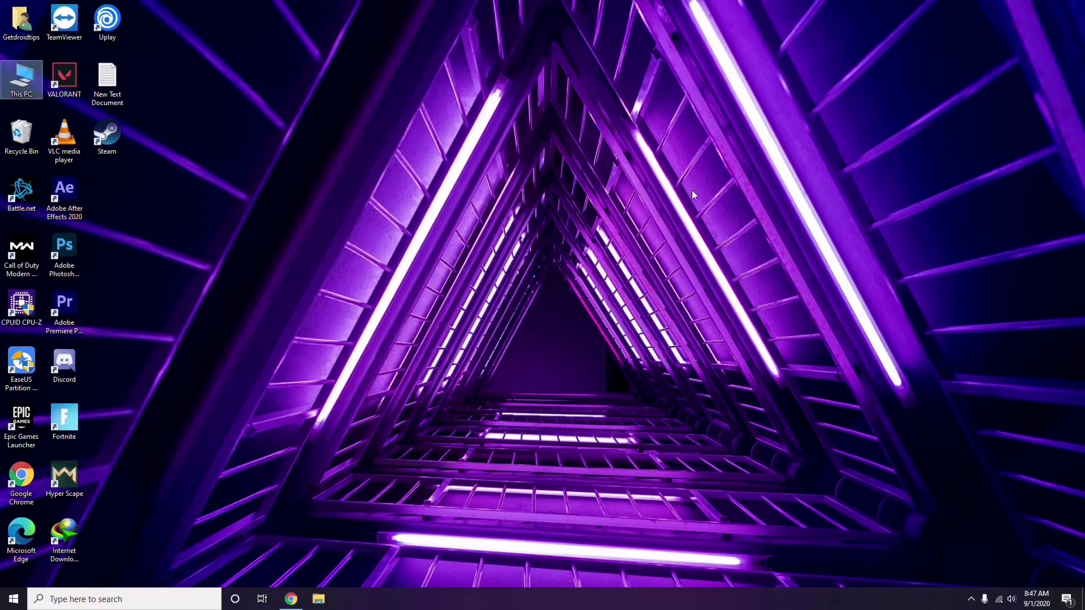
pyautogui.click(971, 599)
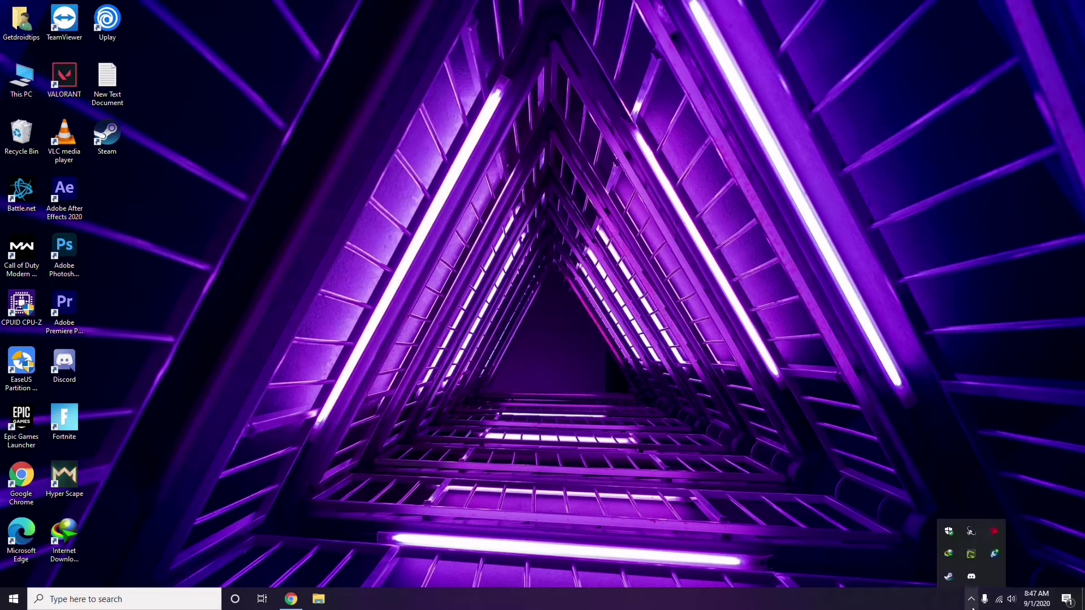
pyautogui.click(994, 533)
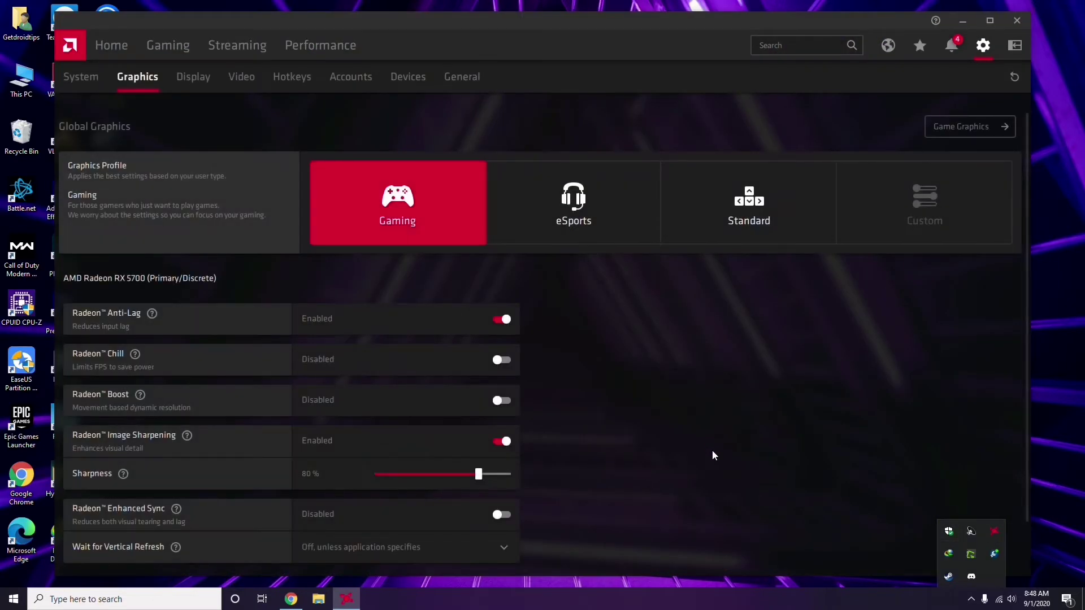
pyautogui.click(94, 79)
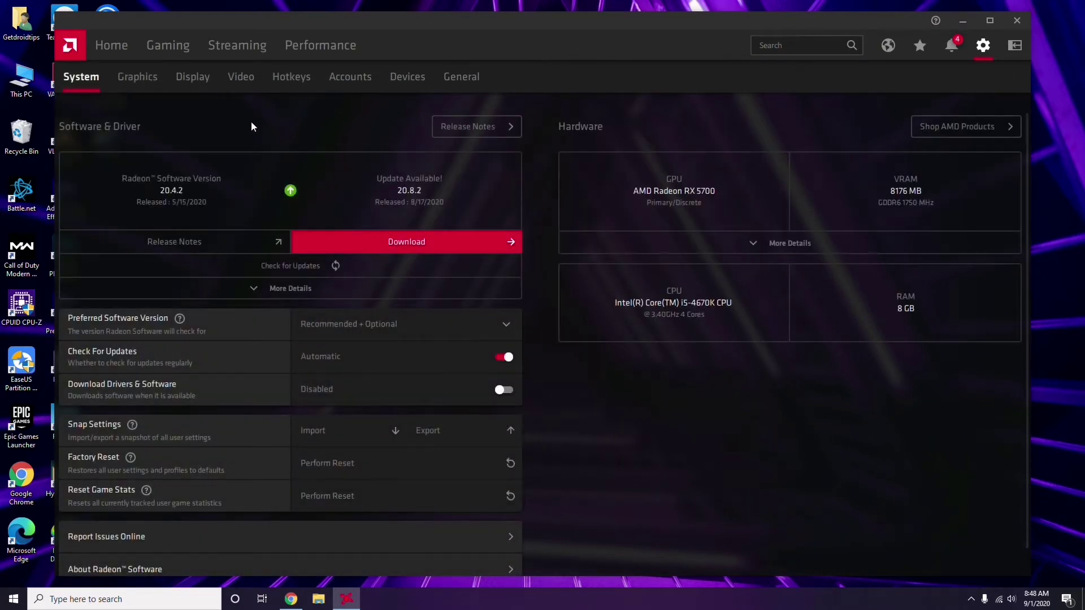
pyautogui.click(133, 79)
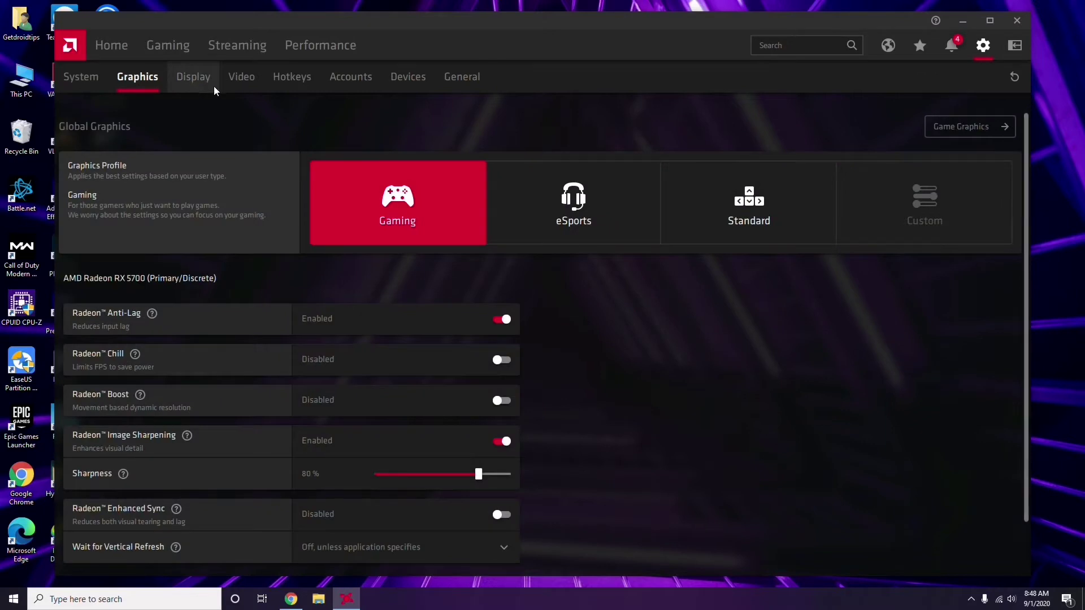
pyautogui.click(205, 85)
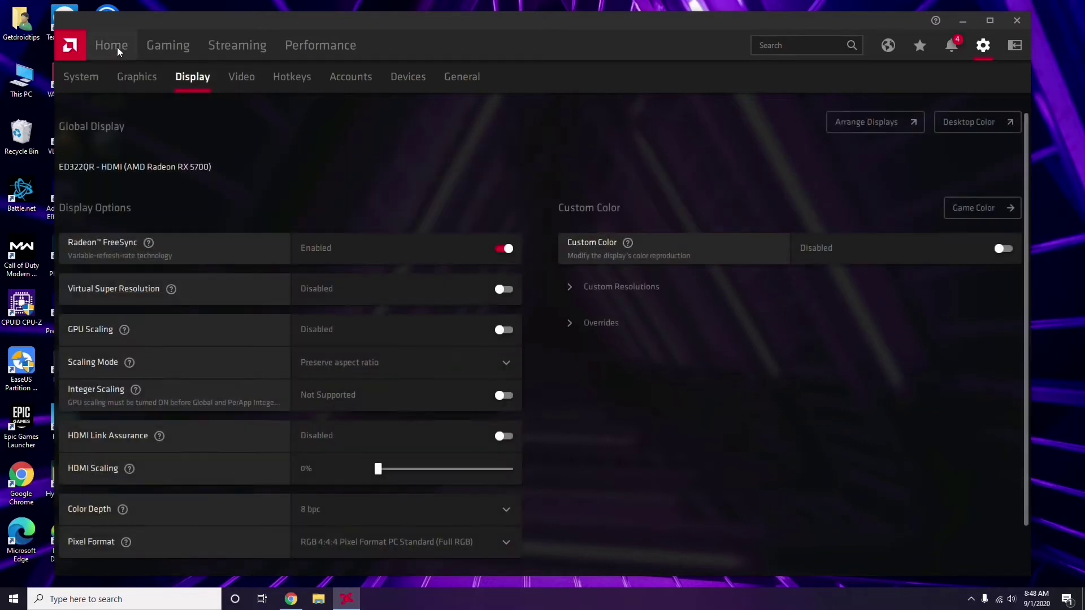
pyautogui.click(117, 47)
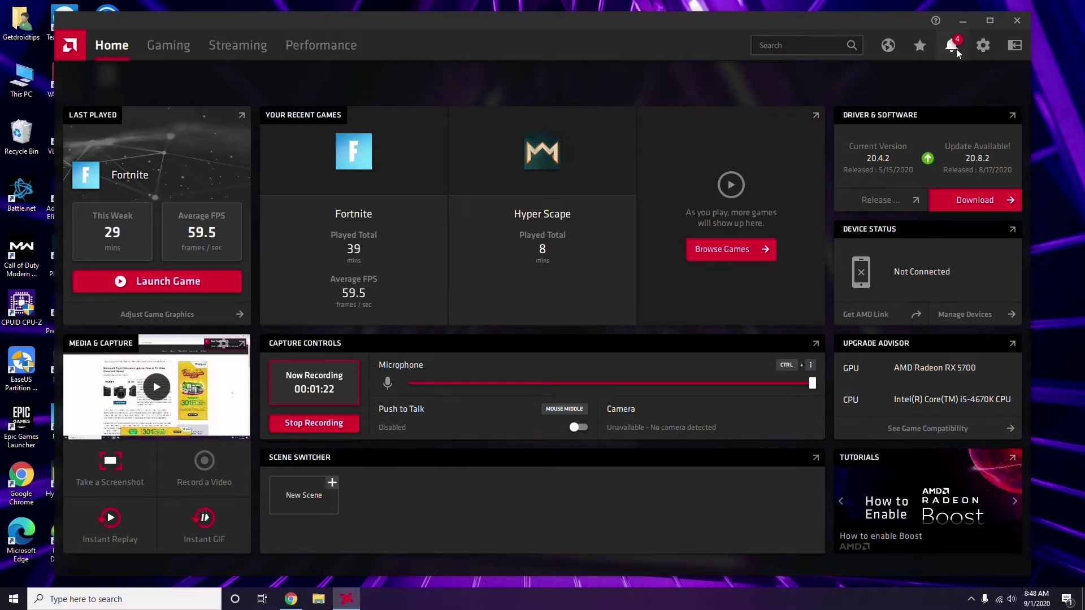
pyautogui.click(1022, 22)
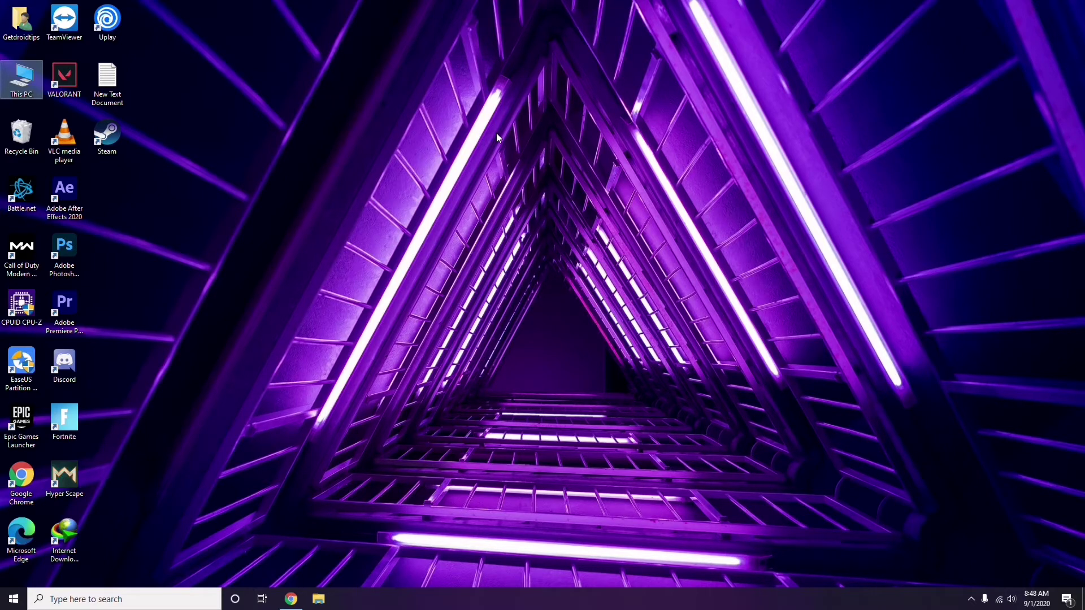
# Step: Refresh the desktop and launch Steam
pyautogui.rightClick(229, 145)
pyautogui.click(246, 199)
pyautogui.doubleClick(107, 137)
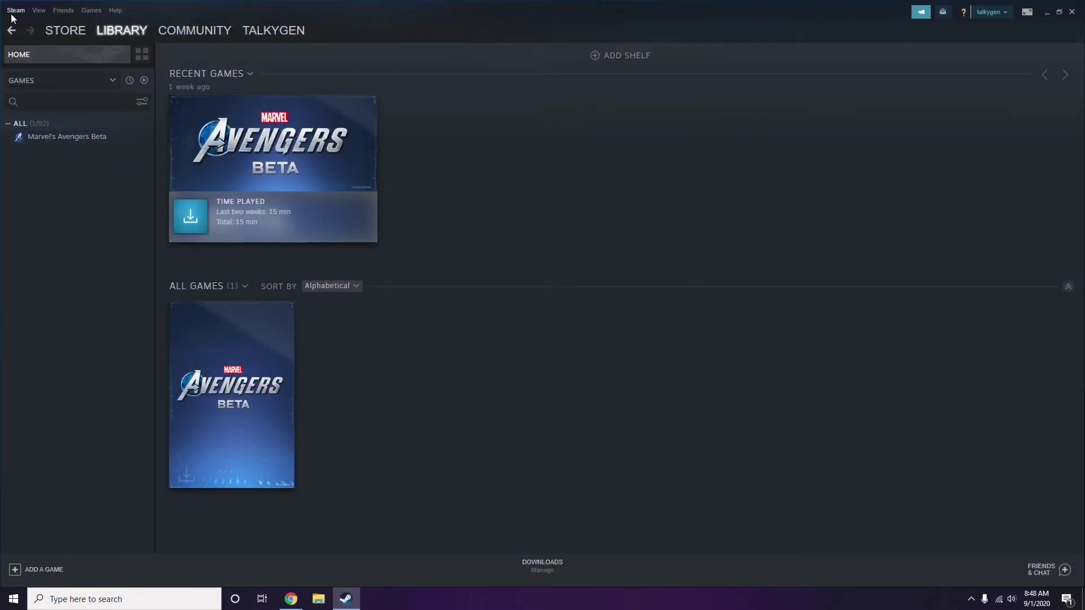
# Step: Disable the Steam Overlay while in-game in Steam Settings, save it, and close Steam
pyautogui.click(15, 11)
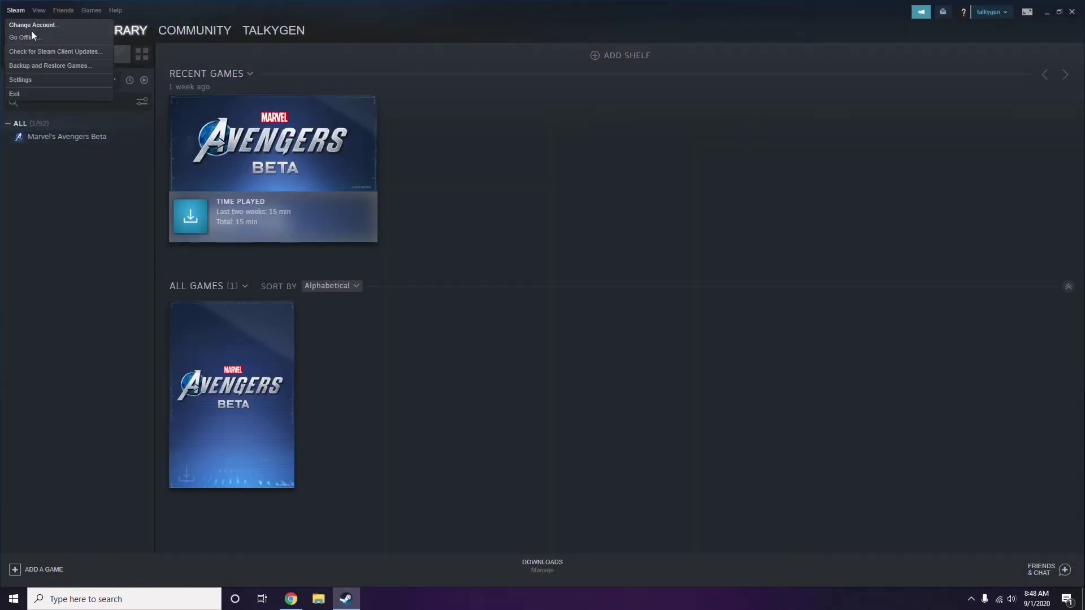
pyautogui.click(36, 81)
pyautogui.moveTo(659, 216); pyautogui.dragTo(601, 124)
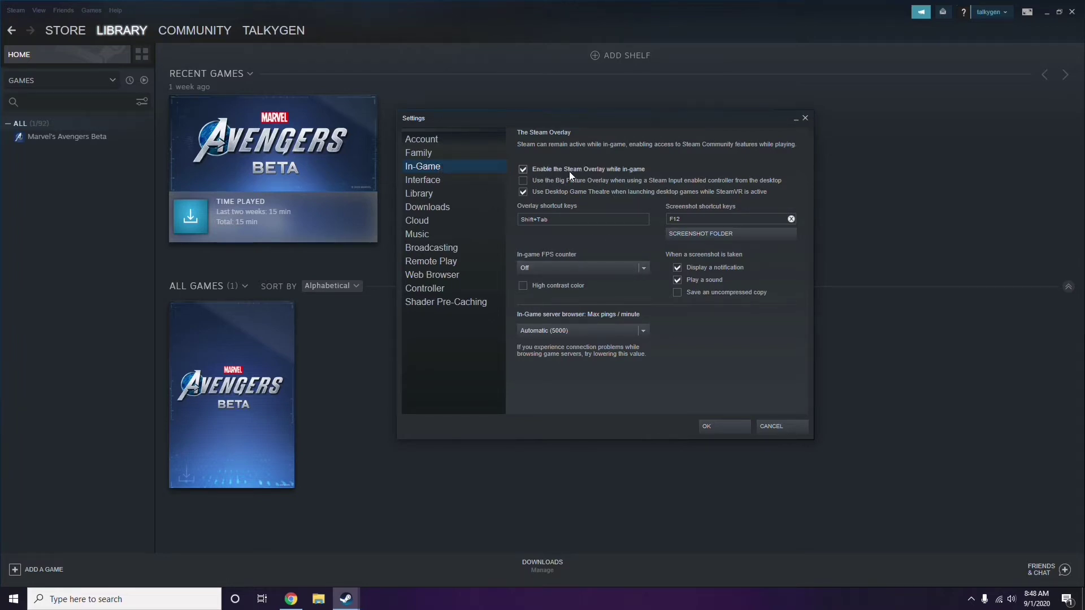
pyautogui.click(596, 172)
pyautogui.click(713, 427)
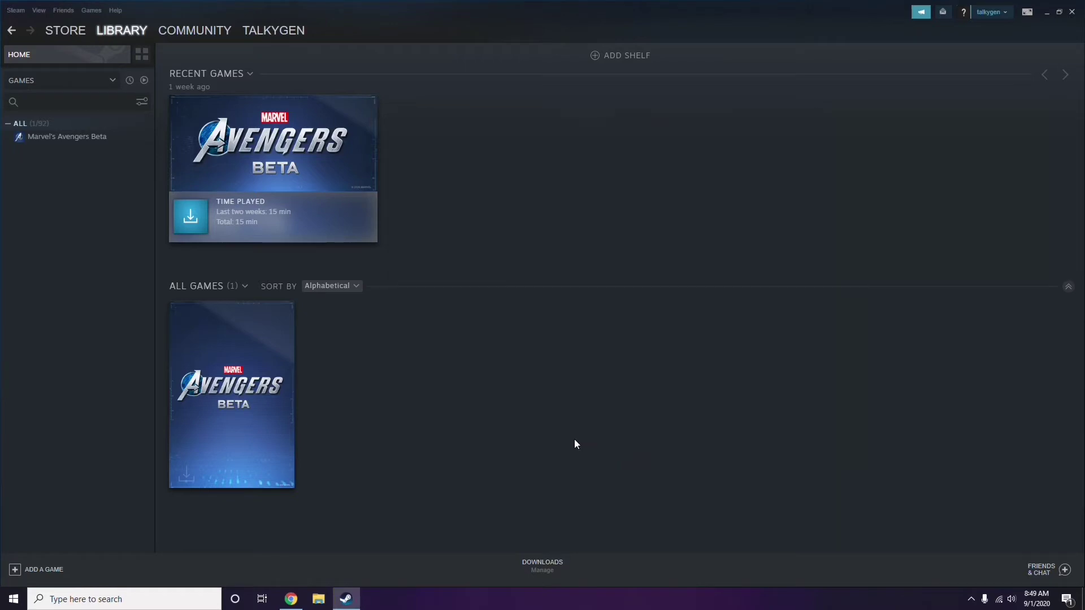
pyautogui.click(1072, 12)
pyautogui.rightClick(442, 181)
# Step: Refresh the desktop and launch Discord from its desktop shortcut
pyautogui.click(470, 231)
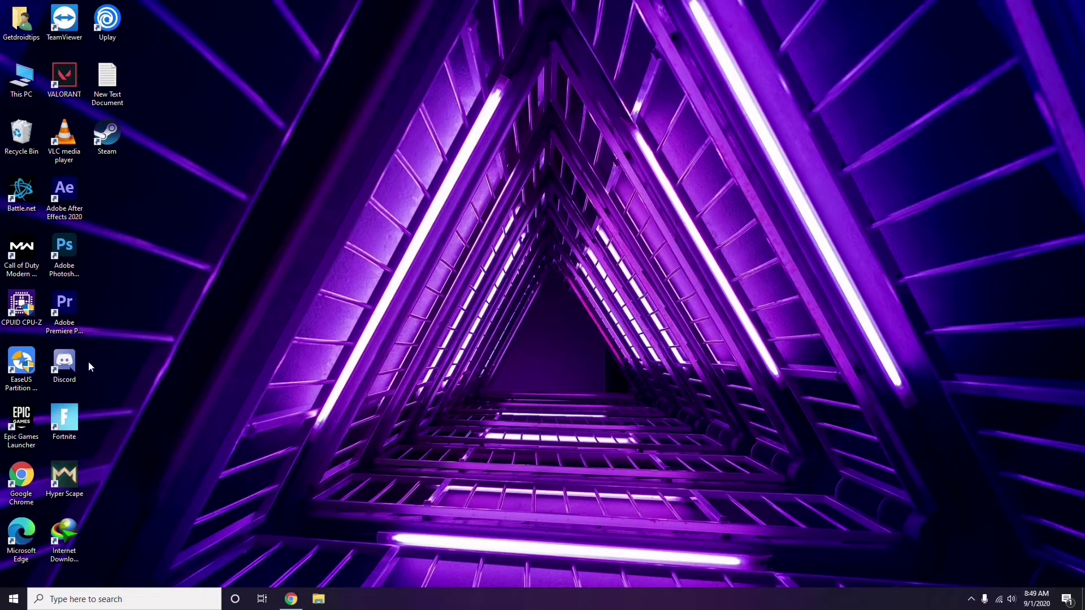
pyautogui.doubleClick(73, 360)
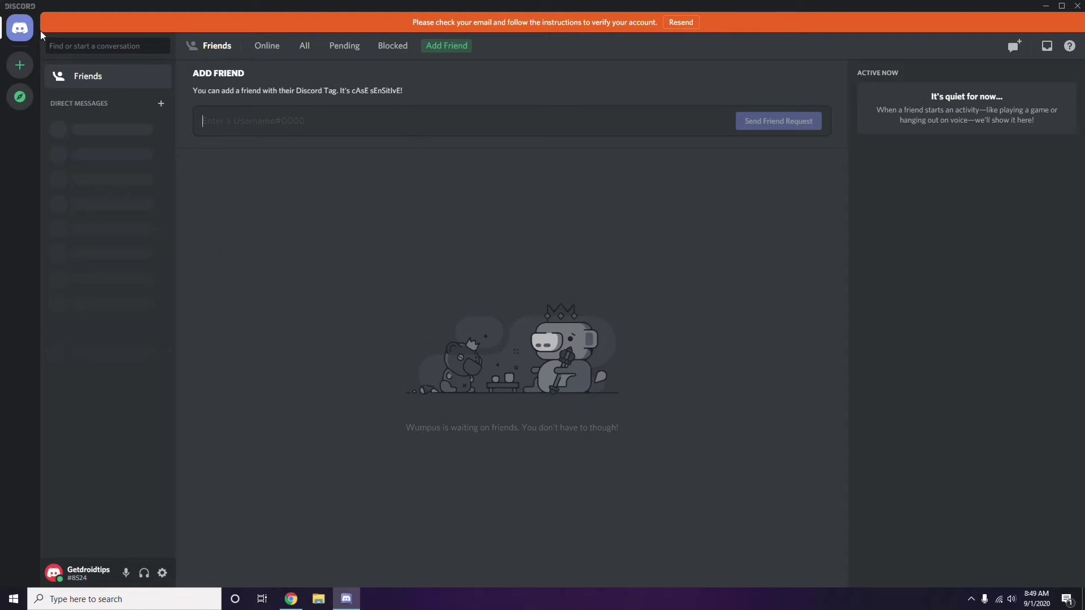
# Step: Switch off the OpenH264 Video Codec in Discord's Voice & Video user settings
pyautogui.click(163, 574)
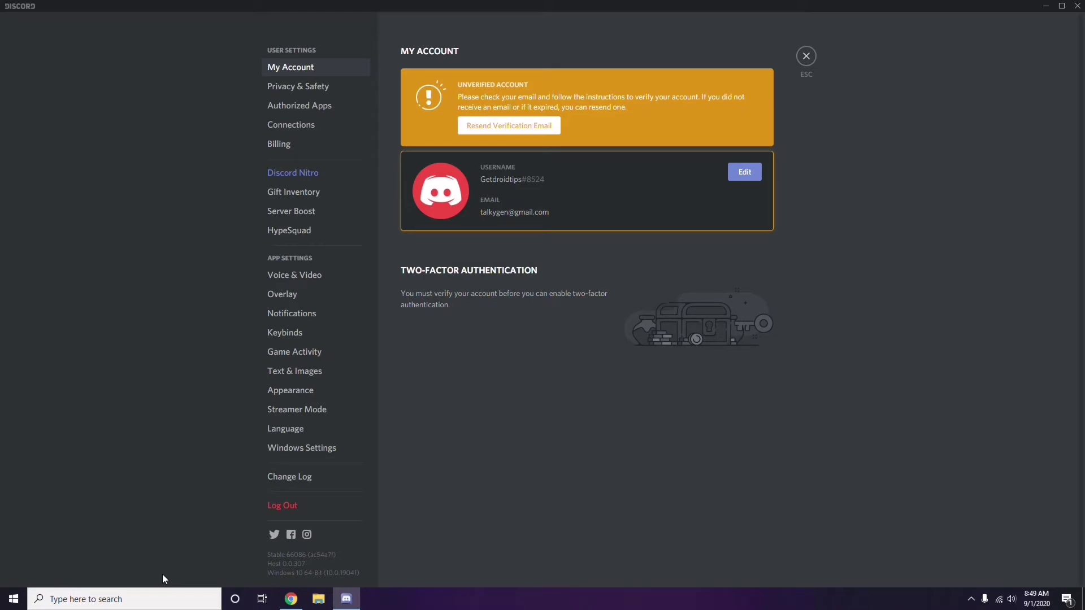
pyautogui.click(288, 275)
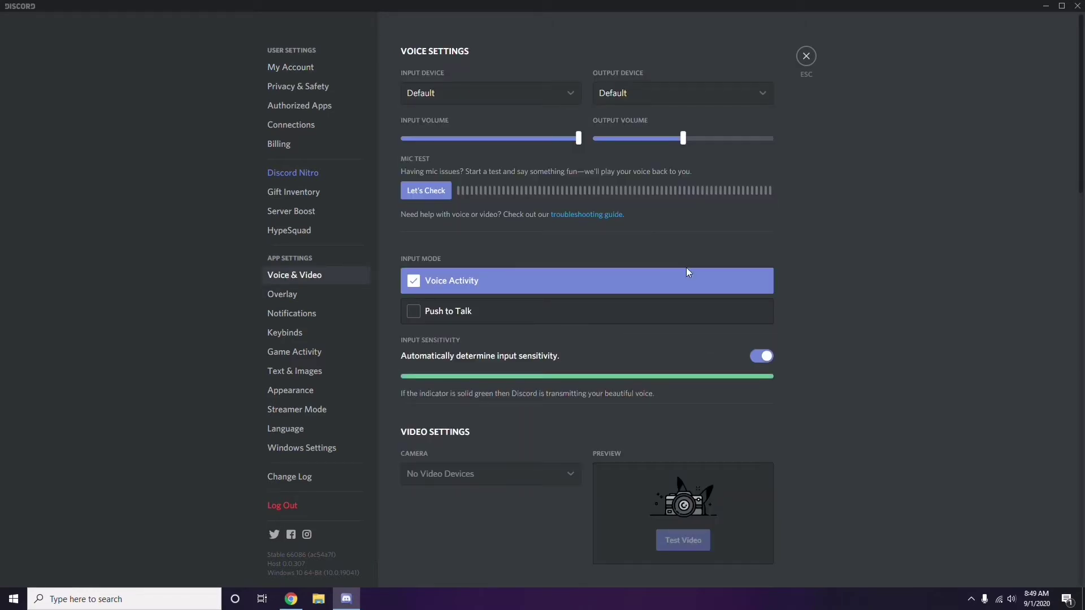
pyautogui.scroll(-8, 829, 274)
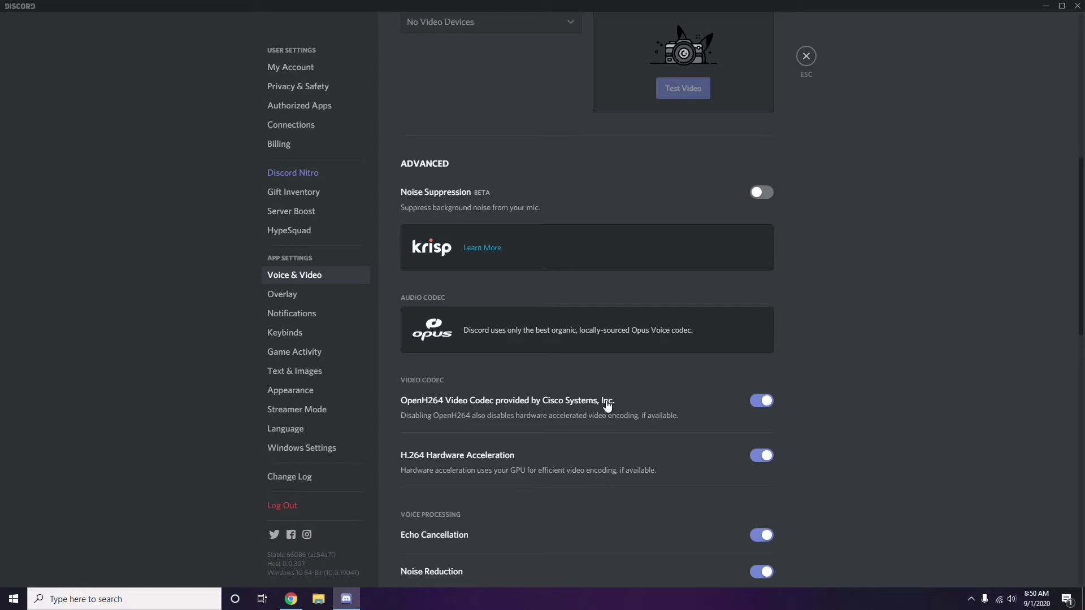
pyautogui.click(752, 405)
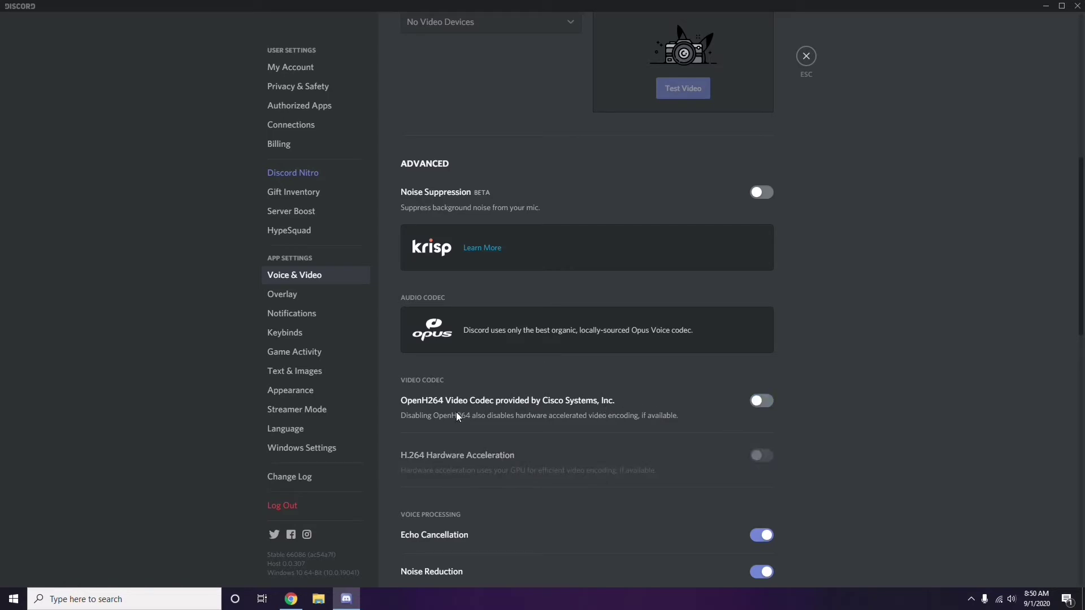
pyautogui.scroll(-2, 561, 405)
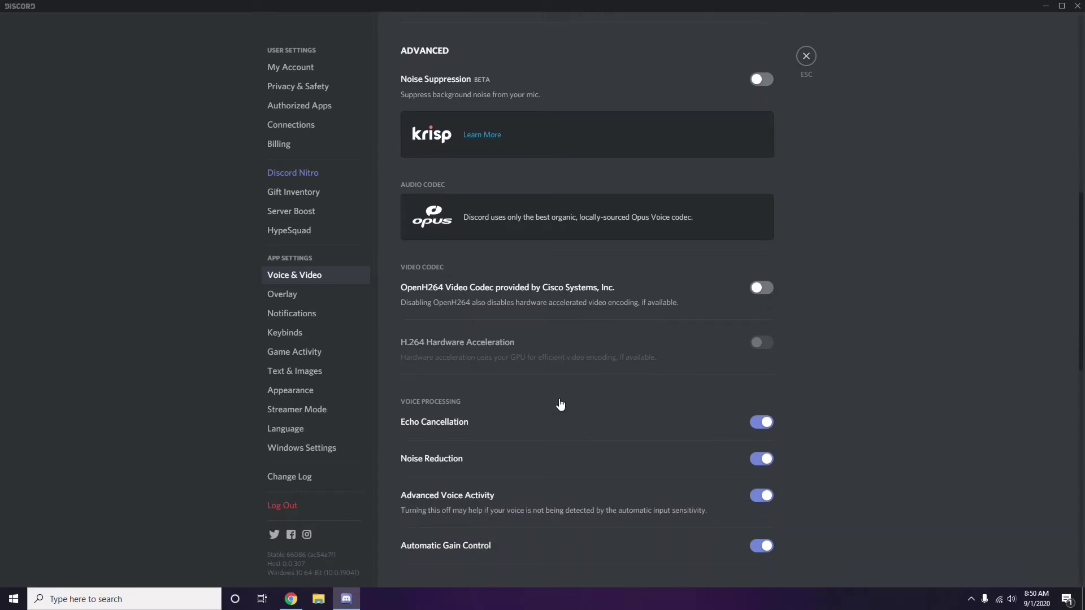
pyautogui.scroll(-4, 561, 405)
pyautogui.scroll(1, 561, 404)
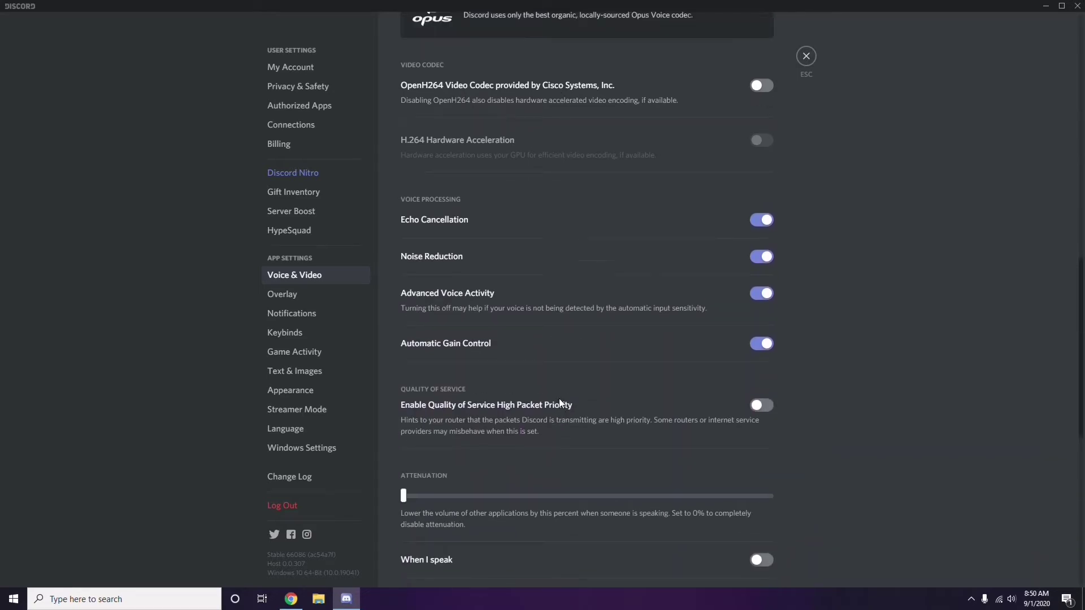
# Step: Switch off Discord's Enable in-game overlay toggle in the Overlay settings
pyautogui.click(284, 298)
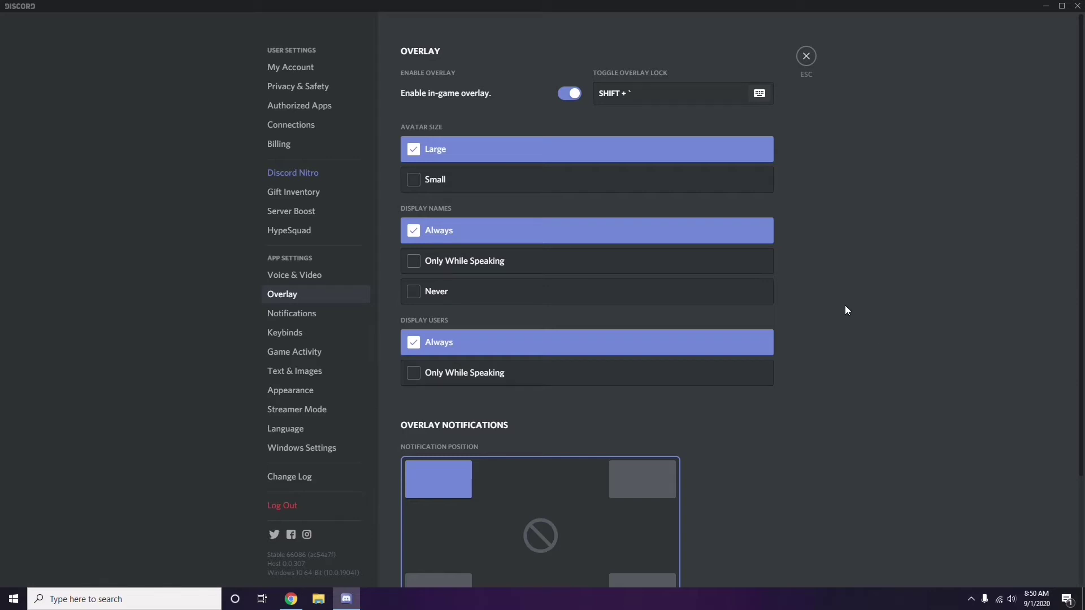
pyautogui.scroll(-1, 840, 300)
pyautogui.scroll(1, 840, 300)
pyautogui.click(566, 96)
# Step: Turn off Hardware Acceleration under Appearance > Advanced and confirm the Discord relaunch
pyautogui.click(298, 394)
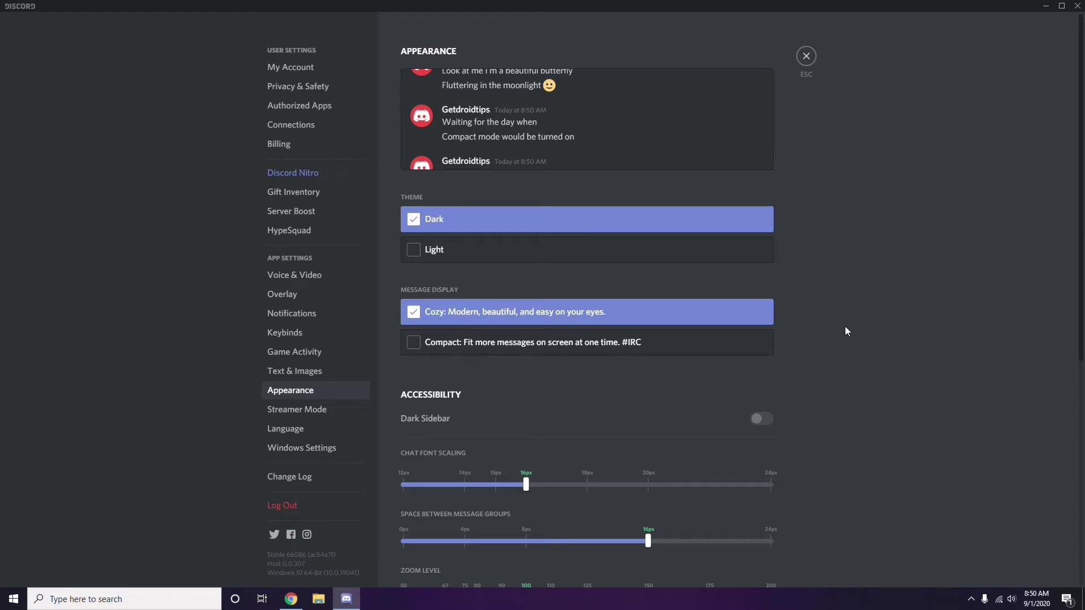
pyautogui.scroll(-6, 846, 331)
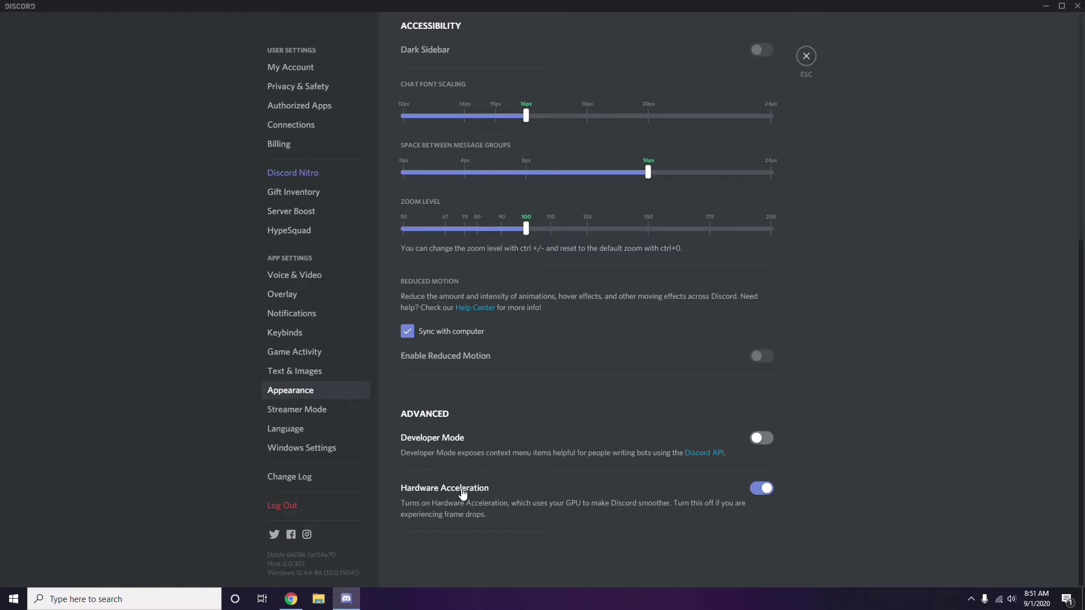
pyautogui.click(760, 489)
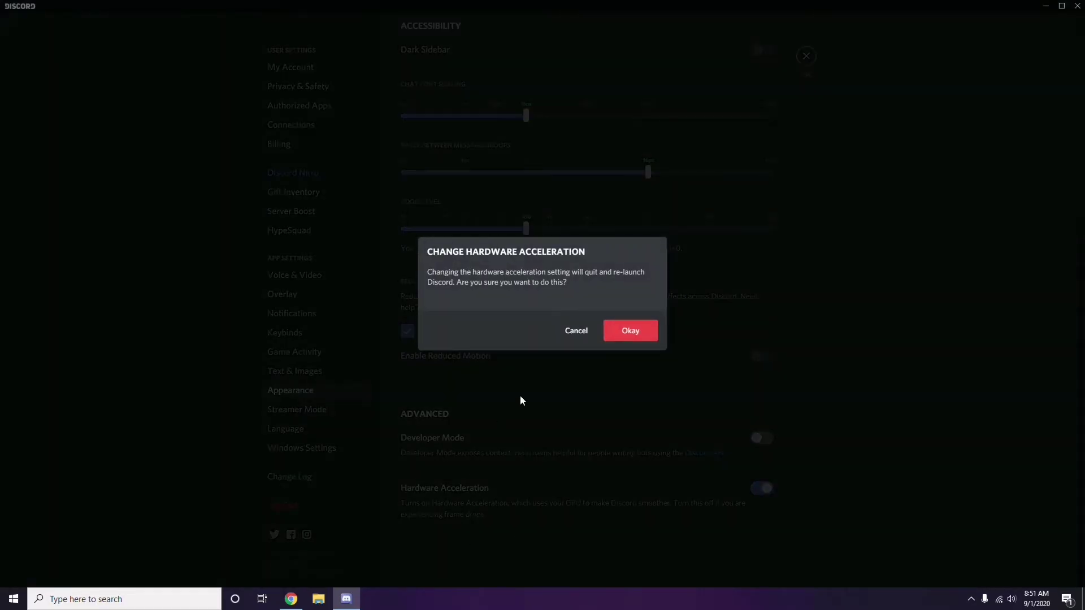
pyautogui.click(625, 334)
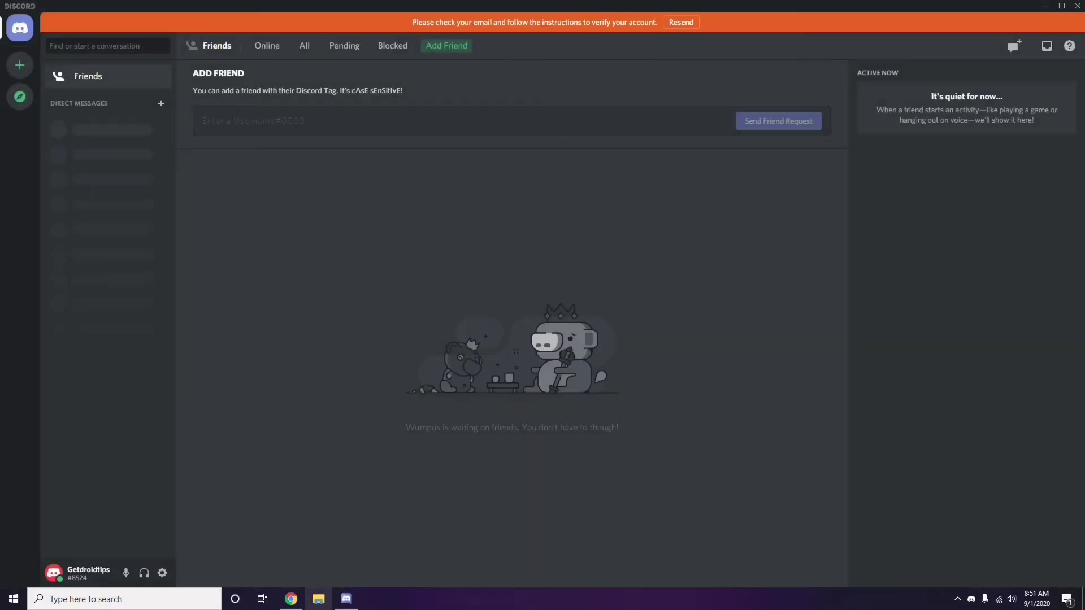
# Step: Minimize Discord and refresh the desktop
pyautogui.click(1047, 7)
pyautogui.rightClick(429, 143)
pyautogui.click(459, 195)
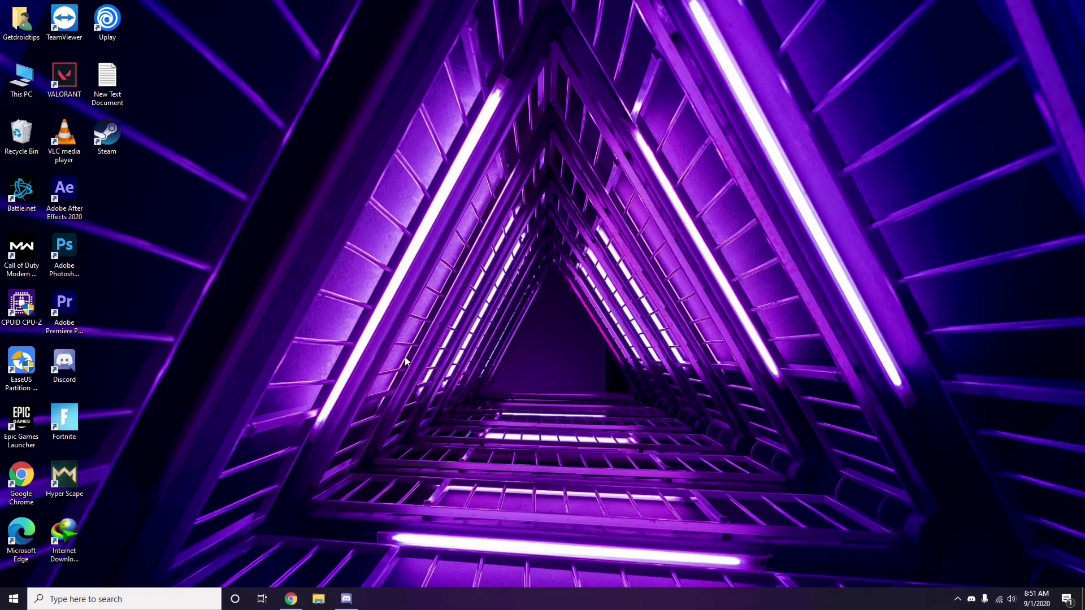
# Step: Search 'windows' from the taskbar and open the Windows Update settings page
pyautogui.click(86, 601)
pyautogui.write('windows')
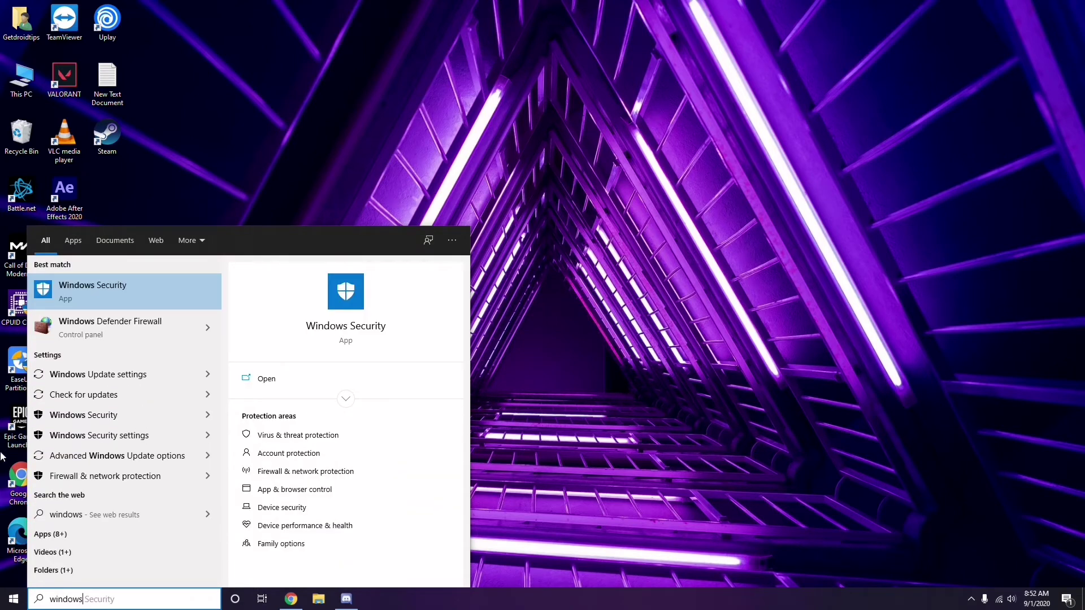
pyautogui.click(135, 374)
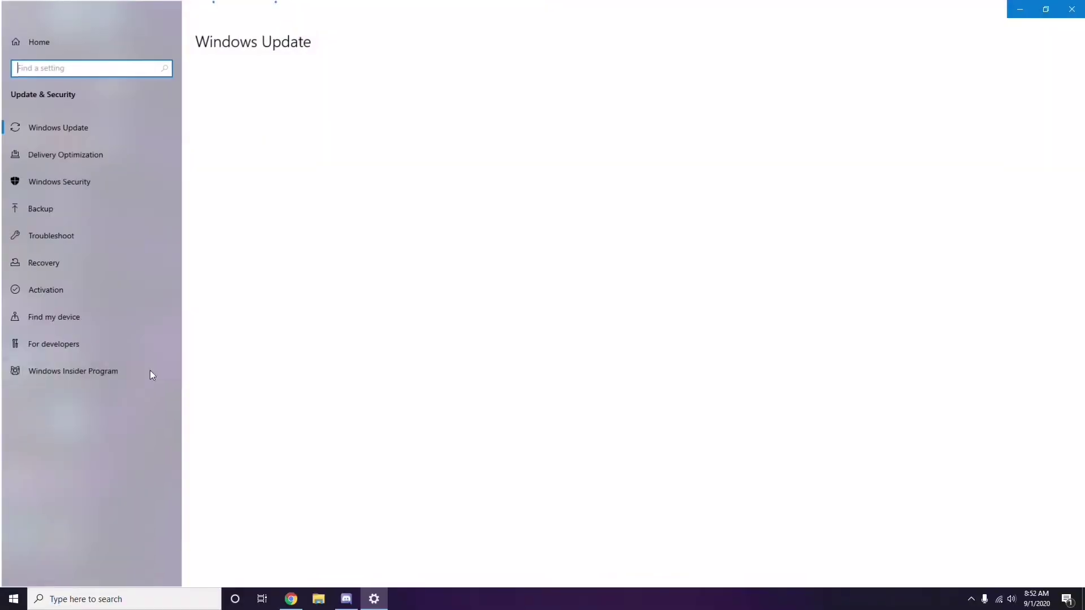